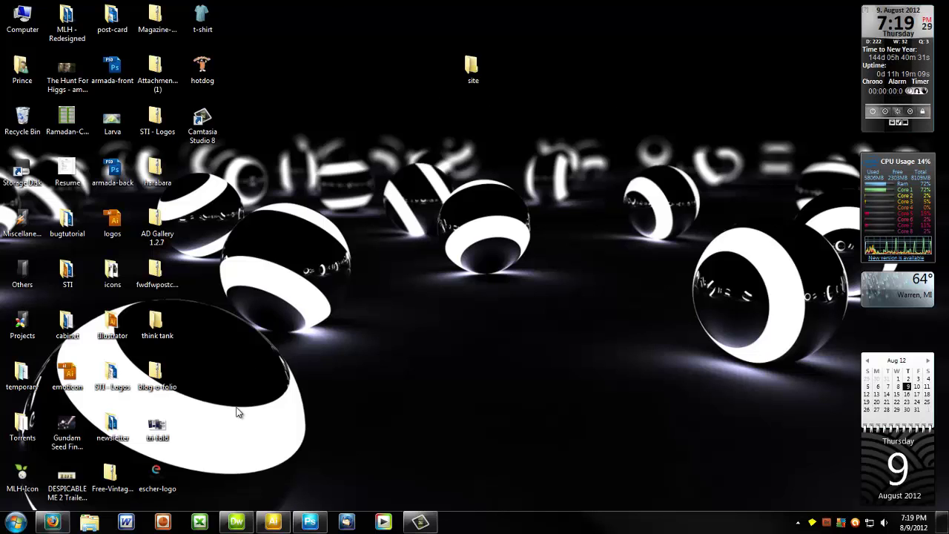
Step: Launch Microsoft Word from the taskbar to get a blank Document1
click(126, 521)
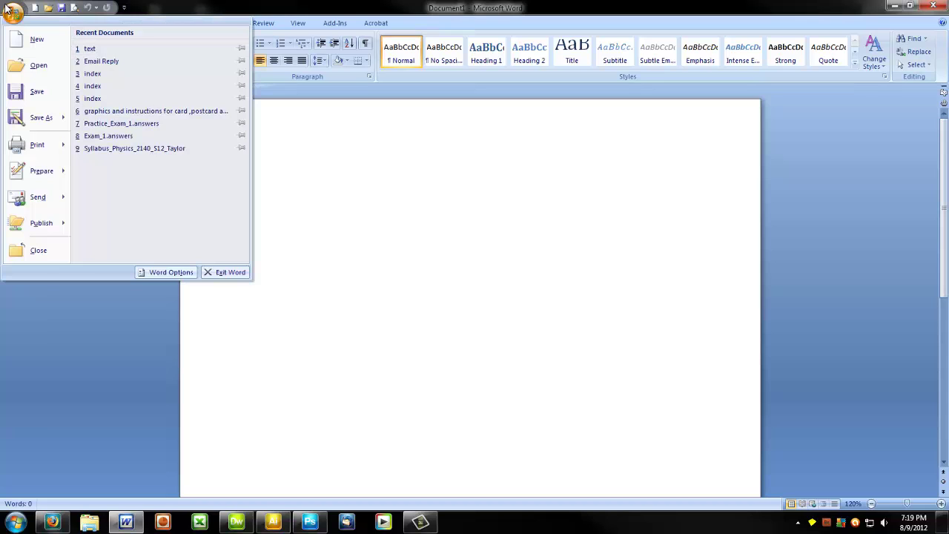
Step: Open the index newsletter page from the site folder on the Desktop
click(38, 65)
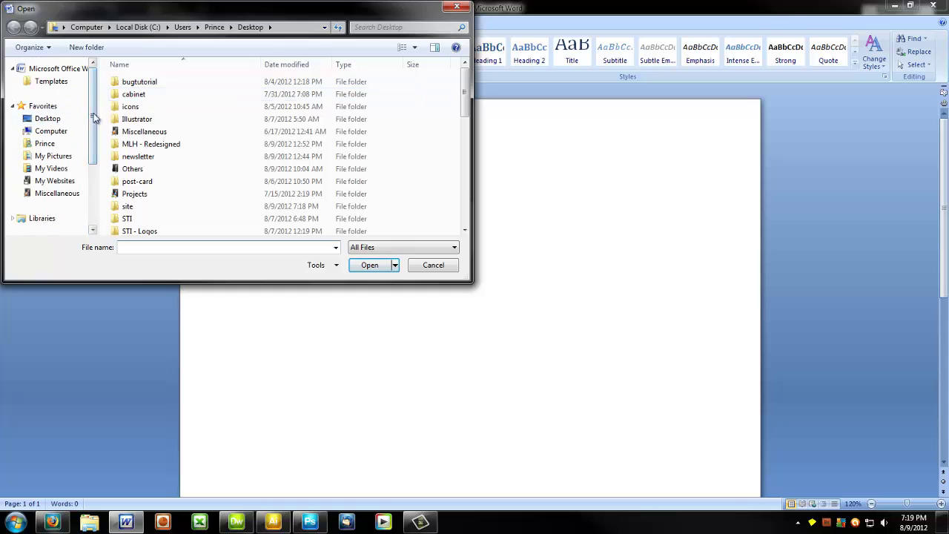
click(63, 121)
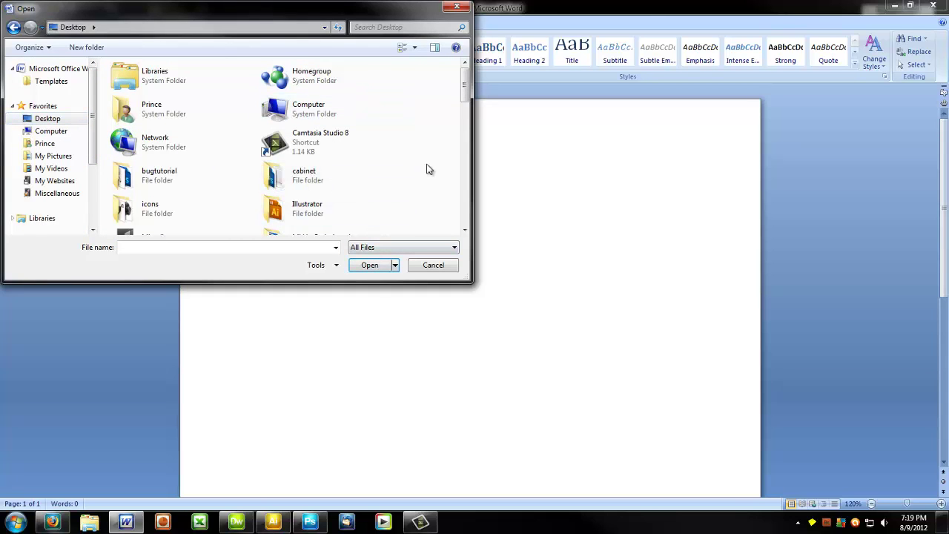
scroll(426, 165, down, 3)
scroll(345, 174, down, 3)
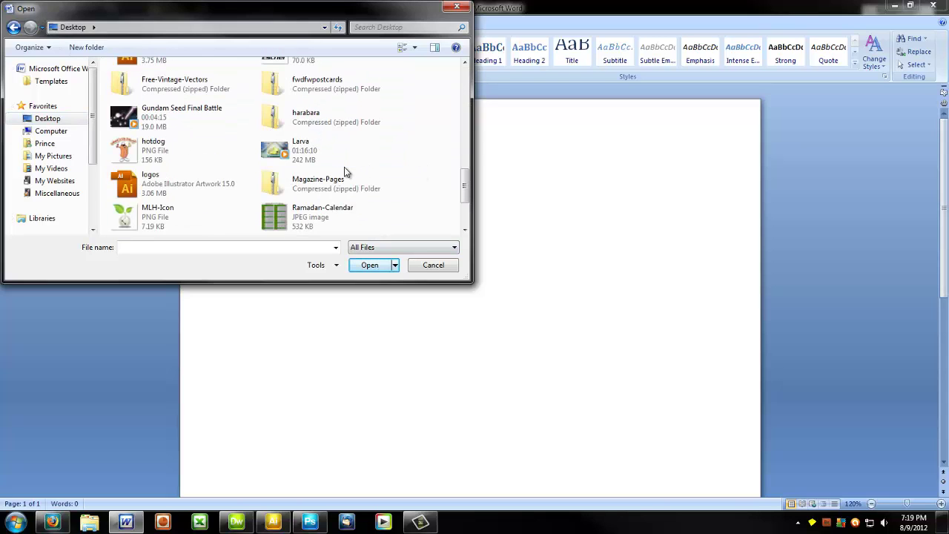
scroll(329, 165, up, 1)
scroll(235, 131, up, 3)
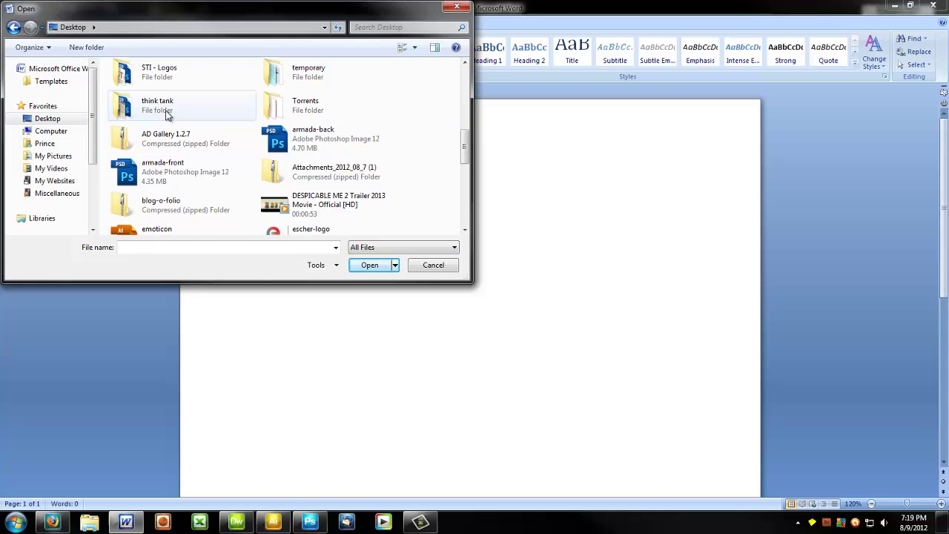
scroll(166, 115, up, 3)
double_click(167, 135)
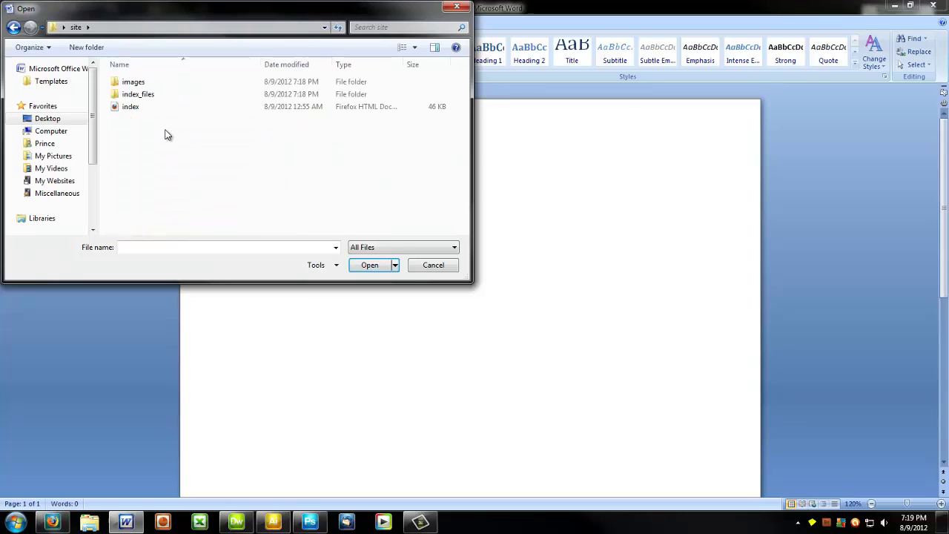
click(134, 107)
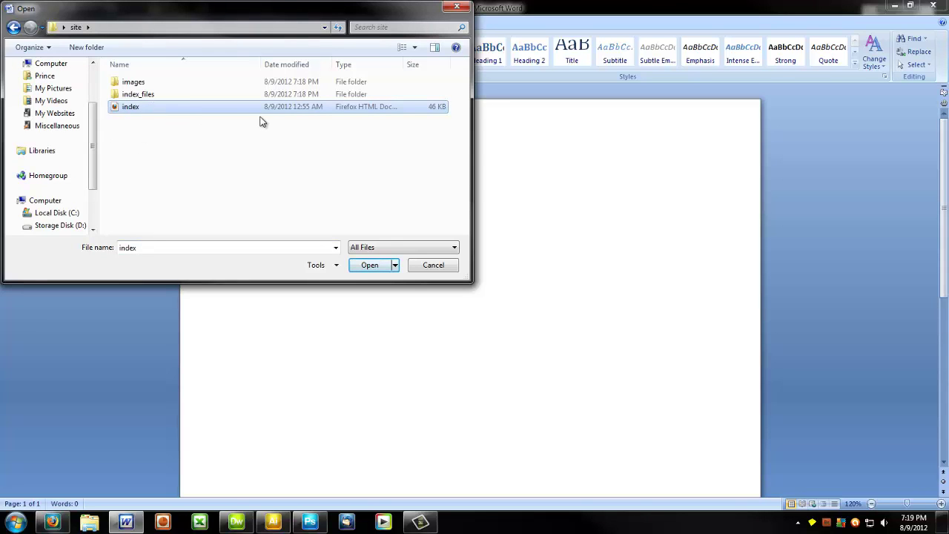
click(374, 268)
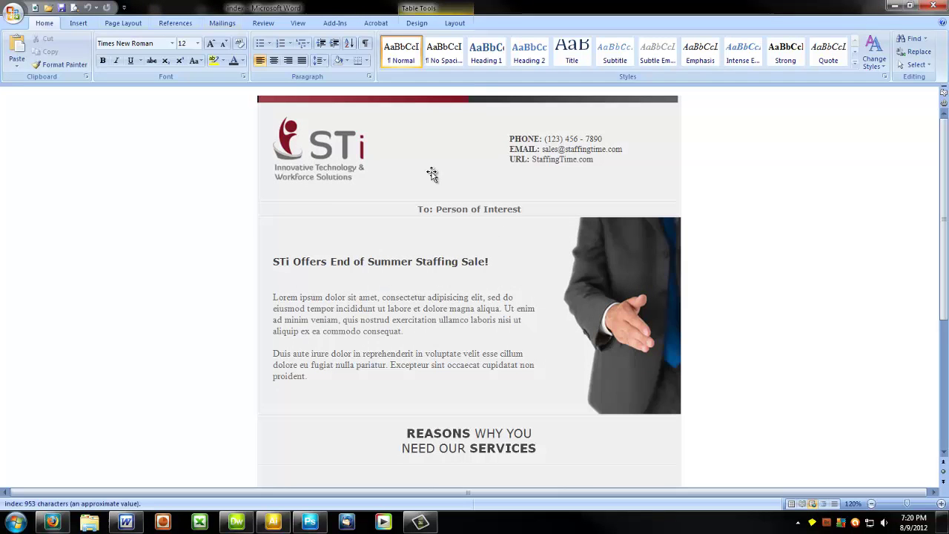
Step: Start the Step by Step Mail Merge Wizard for e-mail messages from the Mailings tab
click(226, 24)
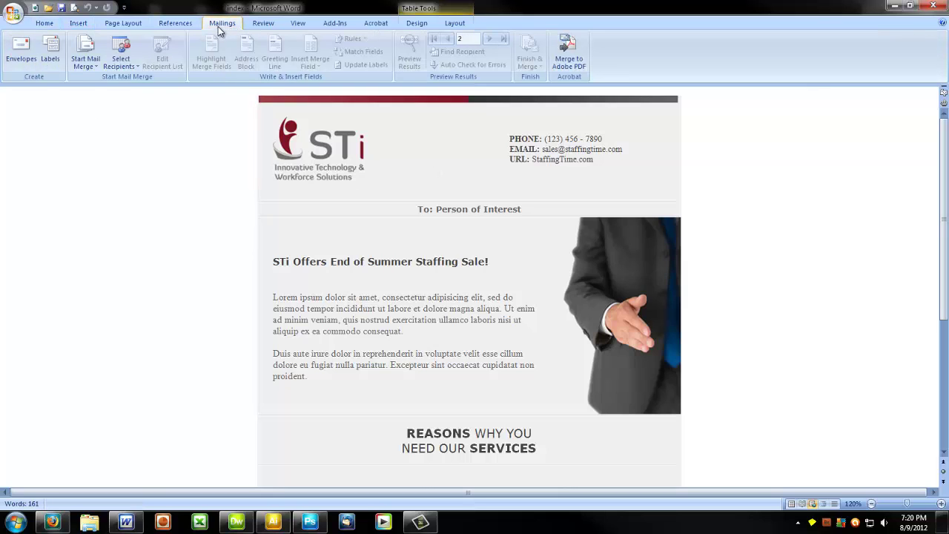
click(93, 68)
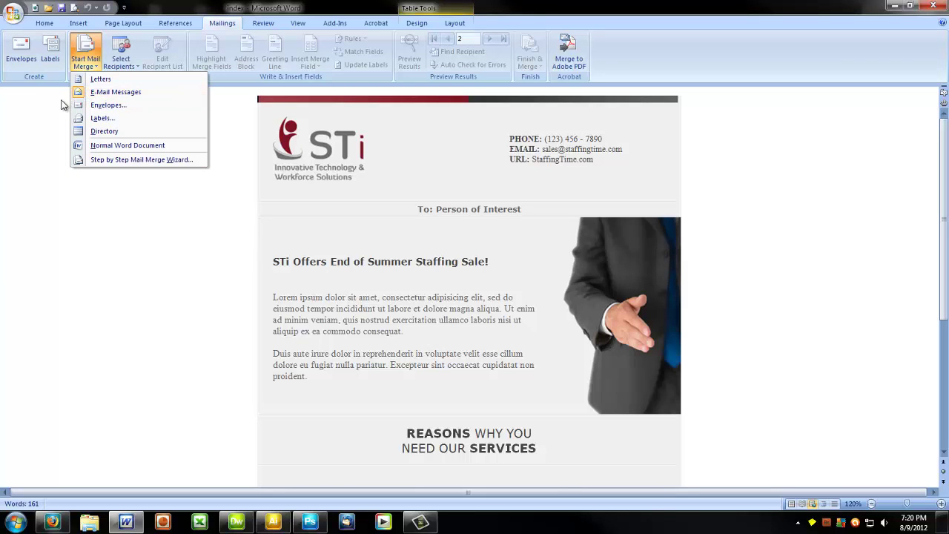
click(131, 160)
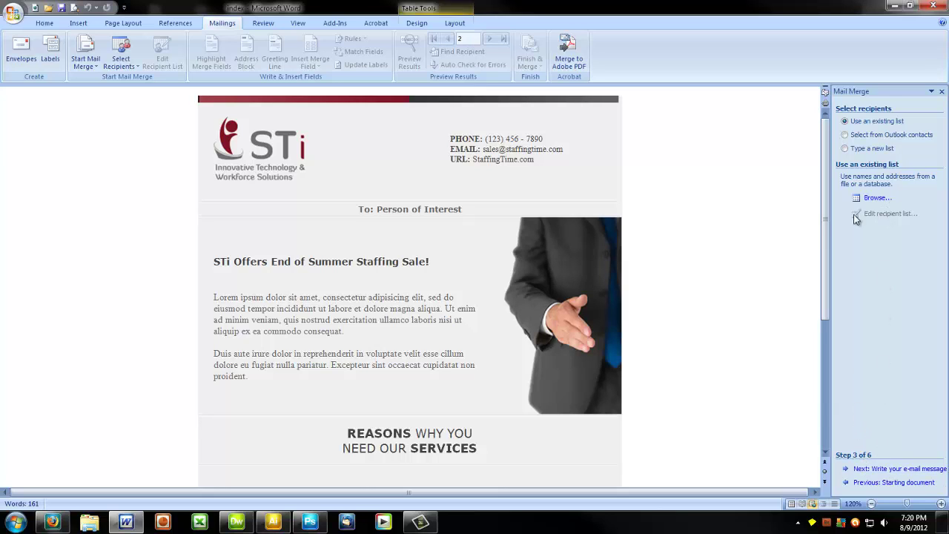
Step: Choose Outlook contacts as the recipient source and confirm the Outlook profile
click(849, 137)
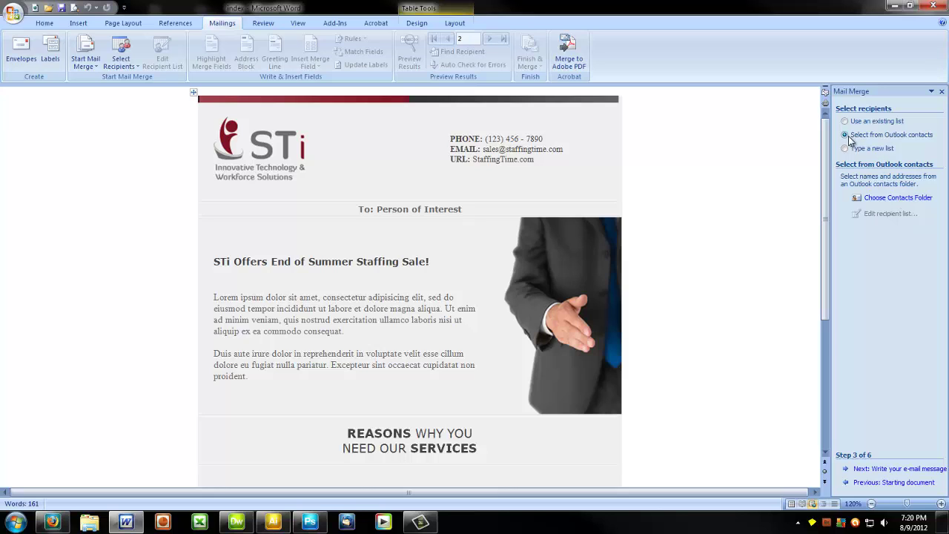
click(888, 200)
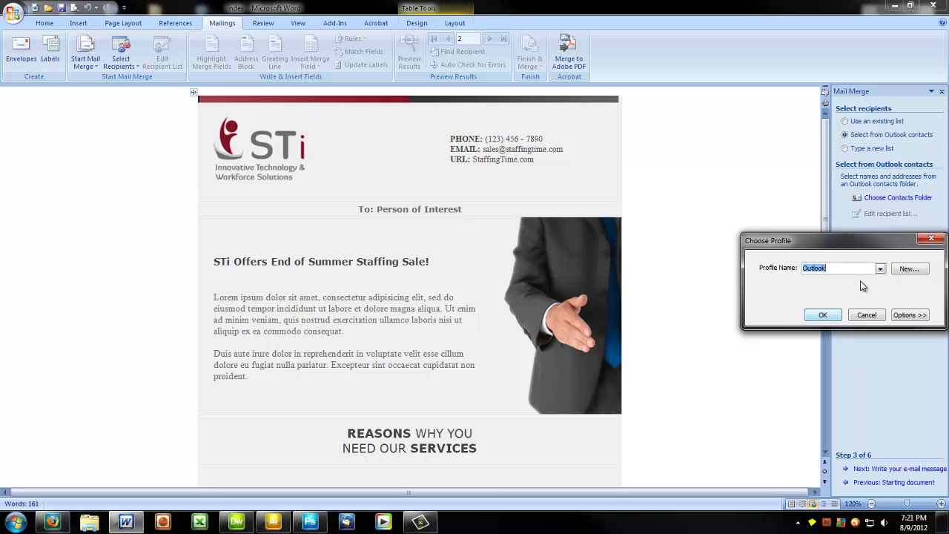
click(880, 268)
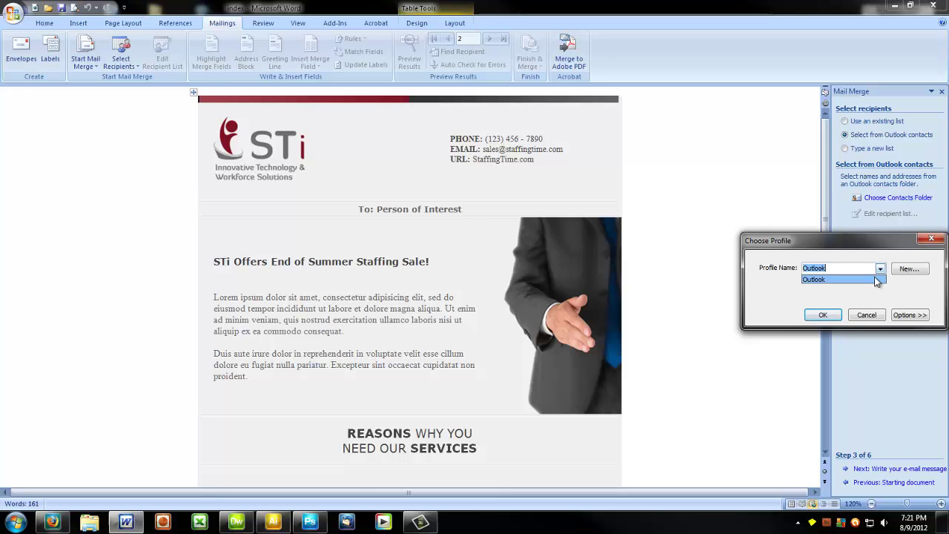
click(831, 298)
click(821, 315)
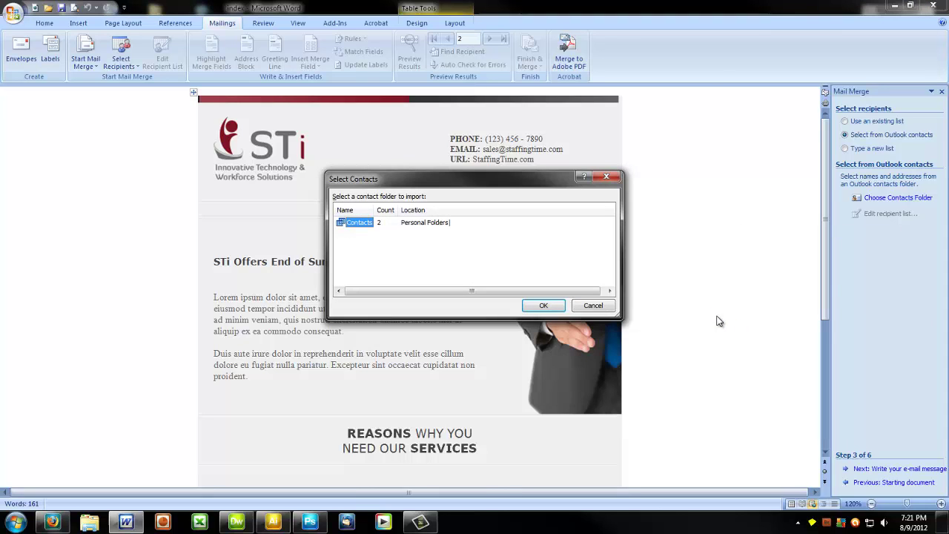
Step: Import the Personal Folders Contacts folder and accept both contacts as merge recipients
click(527, 308)
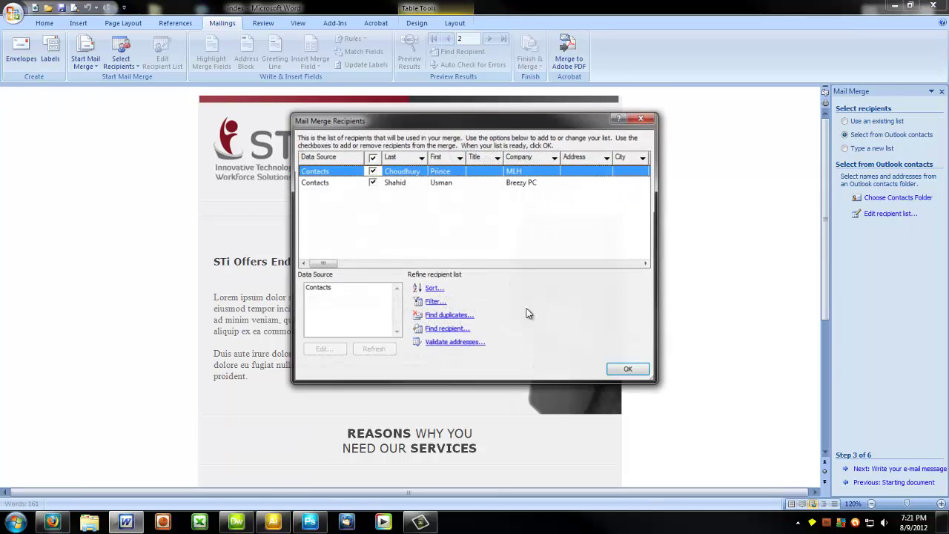
drag(404, 120, 400, 81)
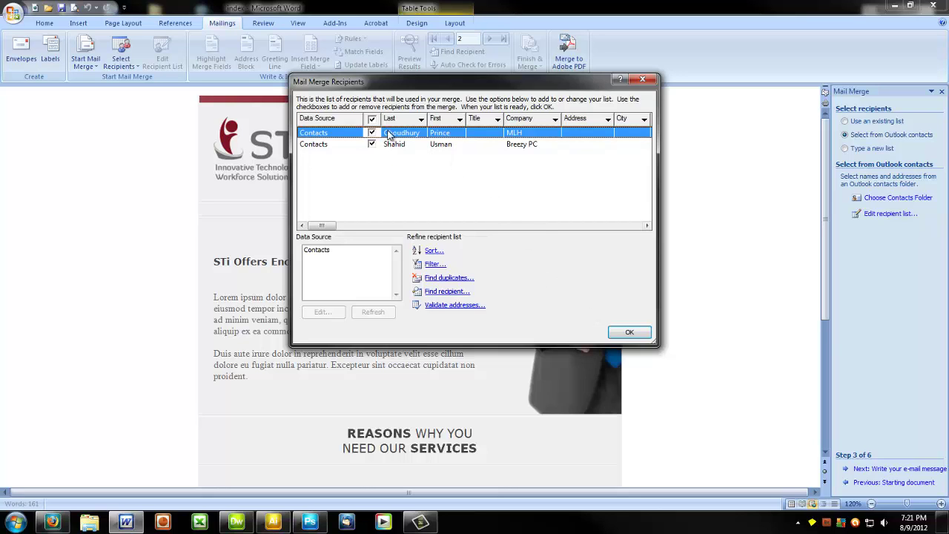
click(629, 333)
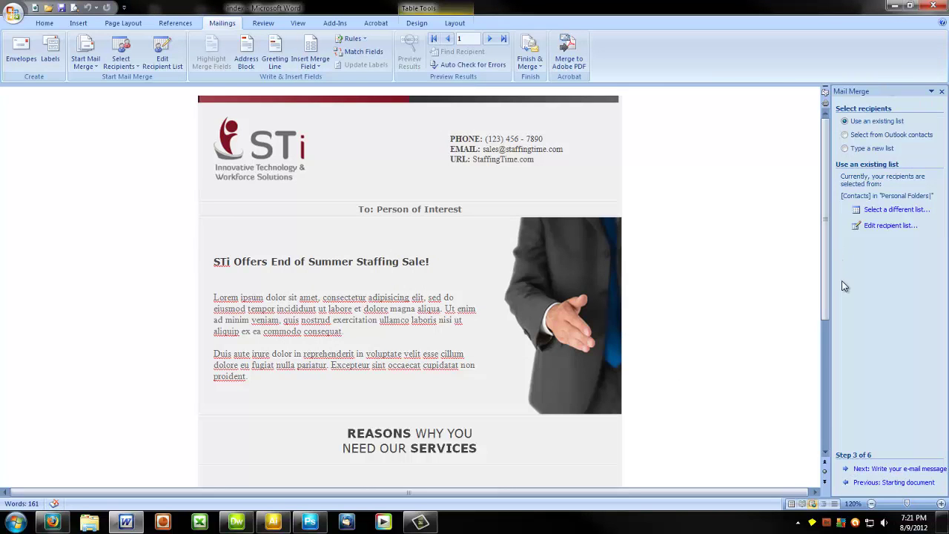
Step: Advance the Mail Merge wizard through three steps to Step 6, Complete the merge
click(877, 471)
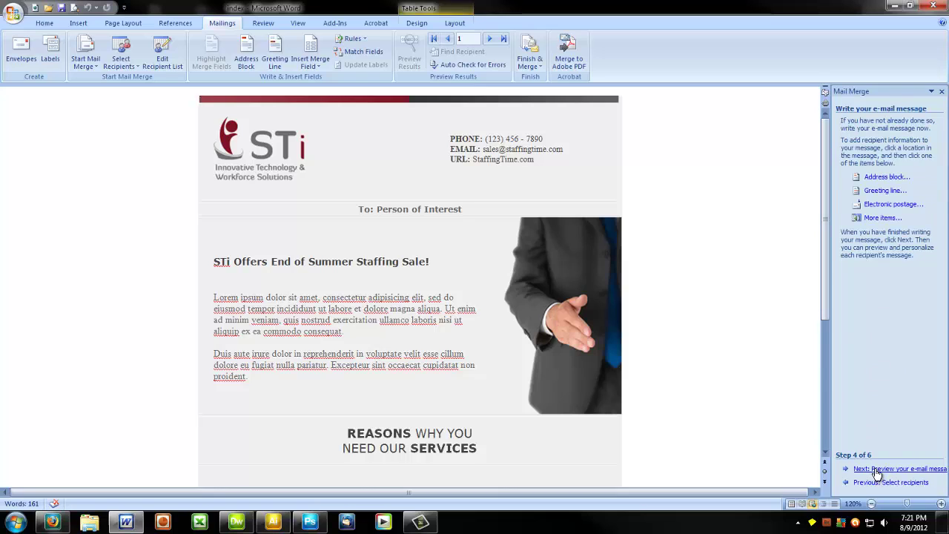
click(877, 470)
click(877, 470)
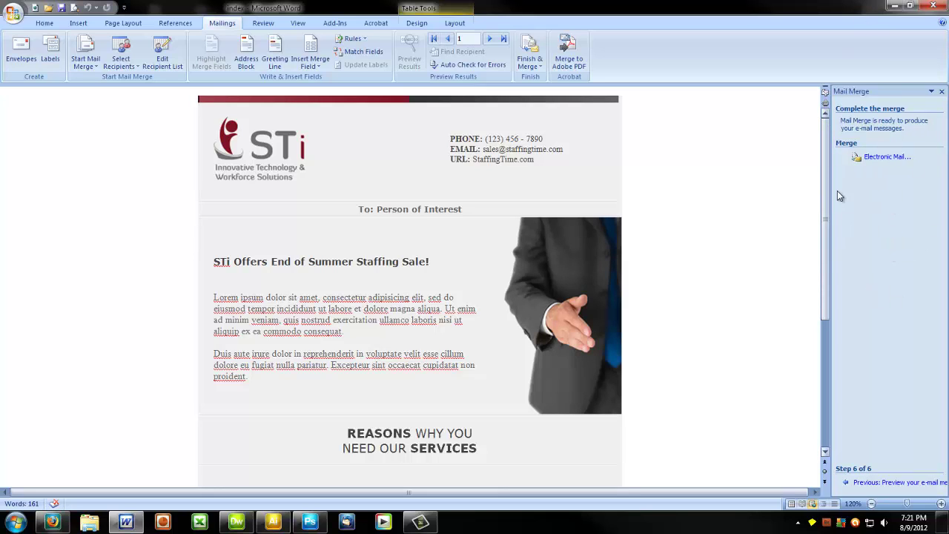
Step: Send the merge as HTML e-mail to Email_Address for all records with subject 'Video Test'
click(889, 158)
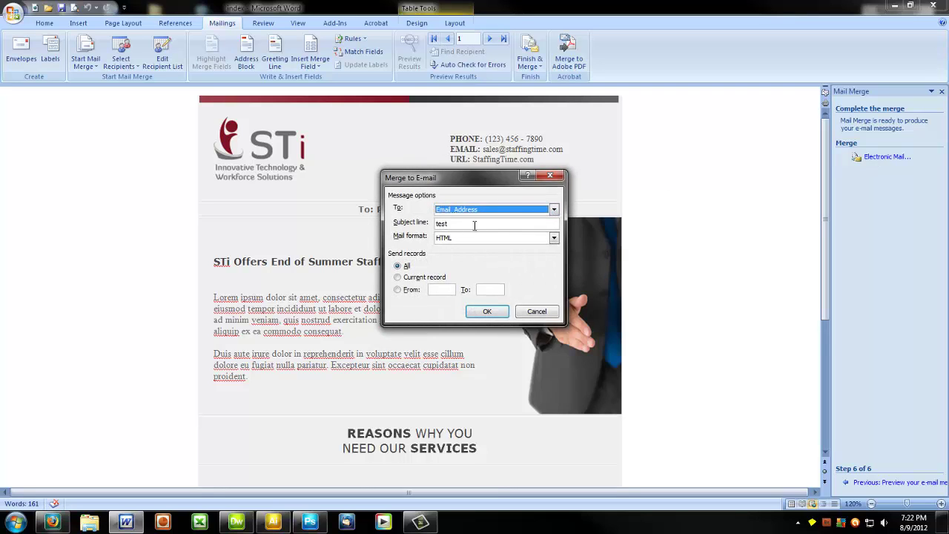
drag(474, 223, 393, 222)
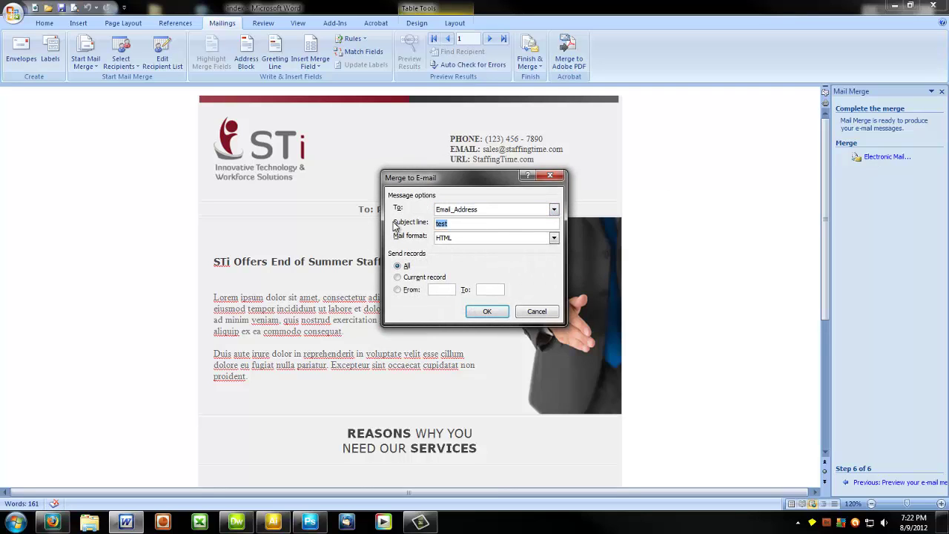
text(Testt)
click(485, 310)
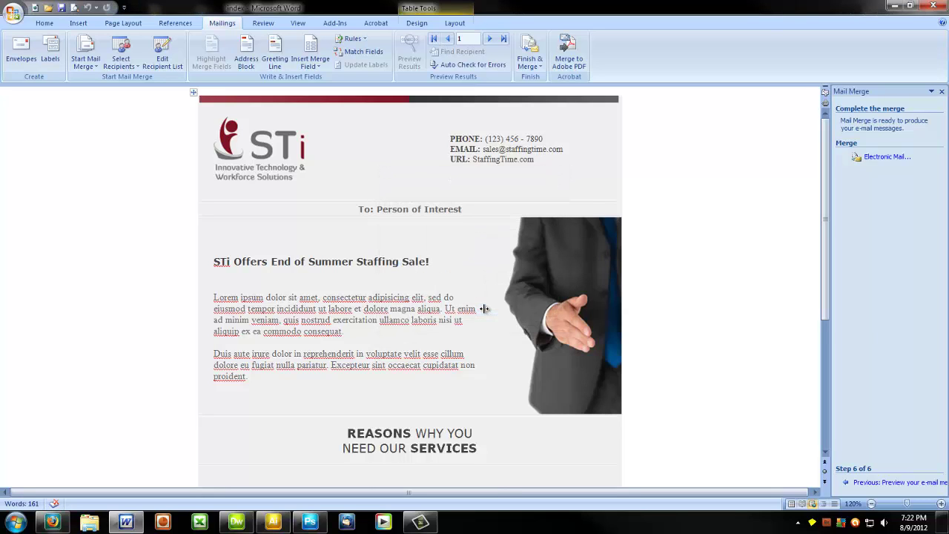
Step: Open the received Video Test e-mail in Gmail and scroll through the HTML newsletter
click(53, 525)
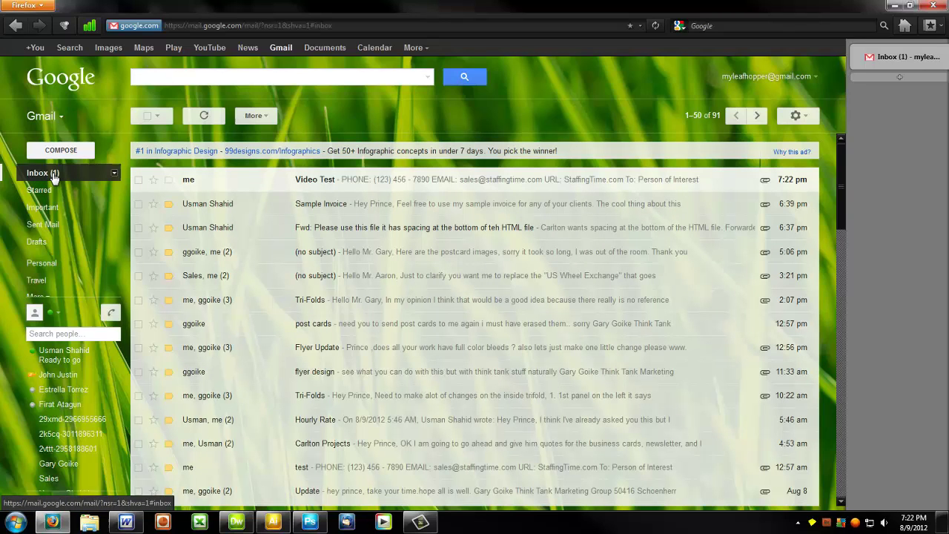
click(239, 183)
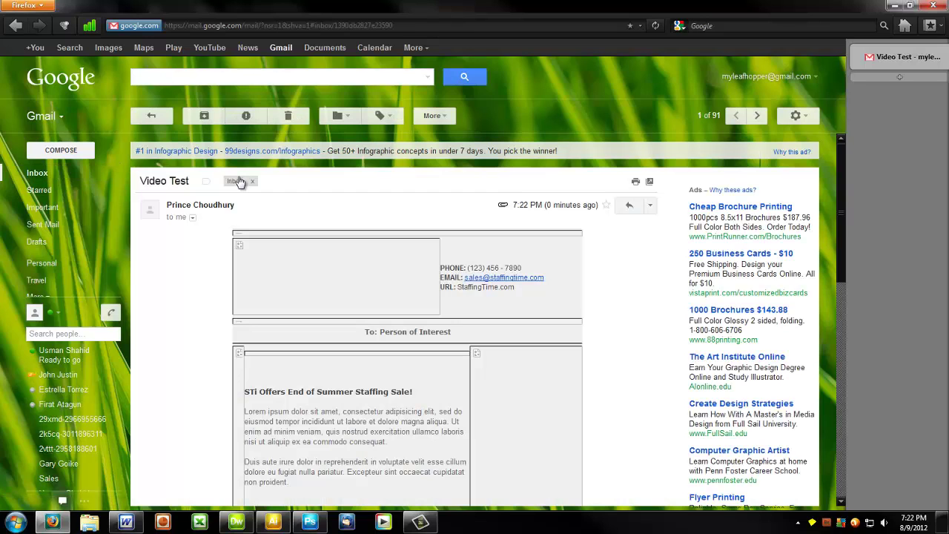
scroll(531, 264, down, 3)
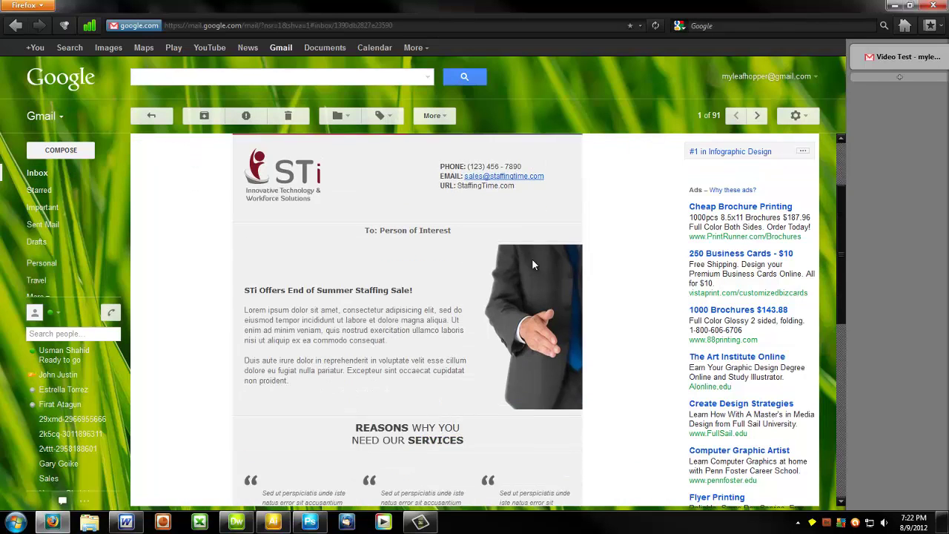
scroll(533, 263, down, 5)
scroll(552, 278, up, 4)
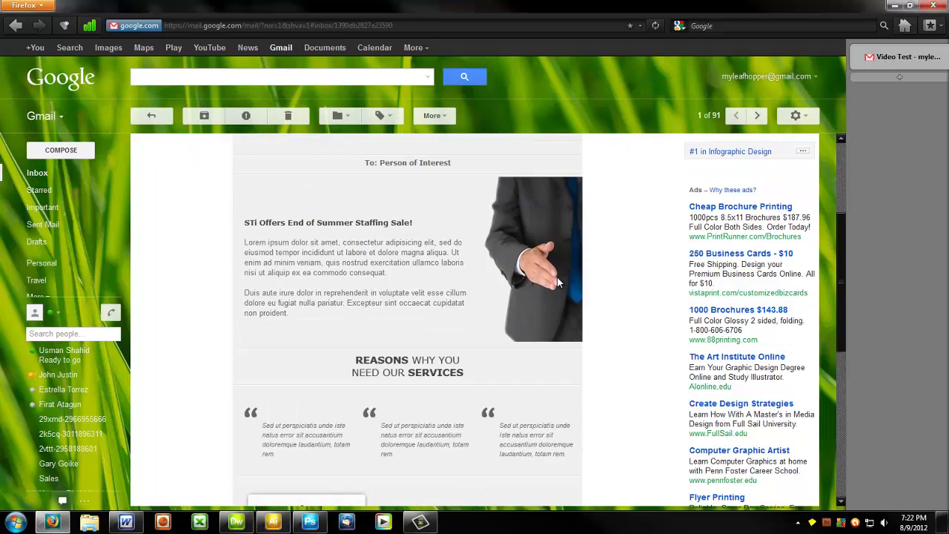
scroll(558, 281, up, 3)
scroll(523, 308, up, 1)
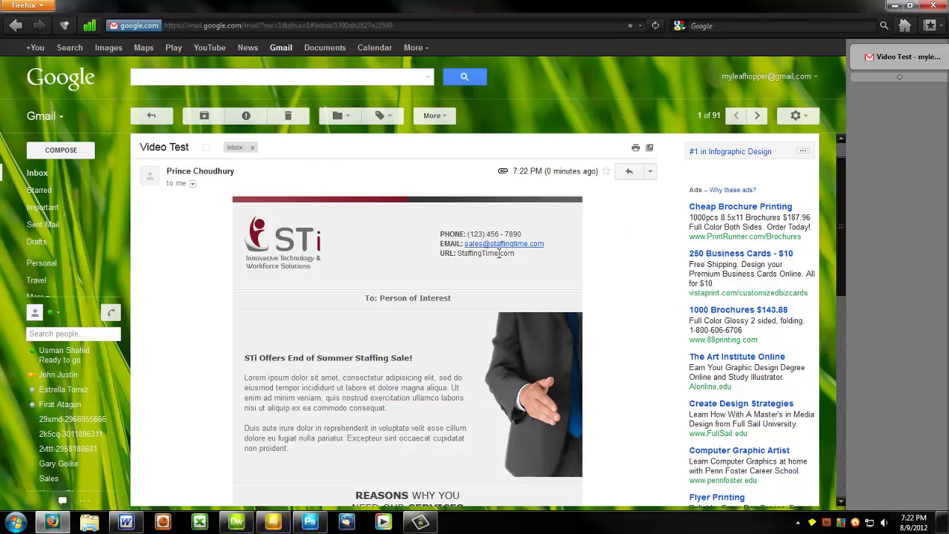
scroll(451, 282, down, 5)
scroll(452, 285, up, 4)
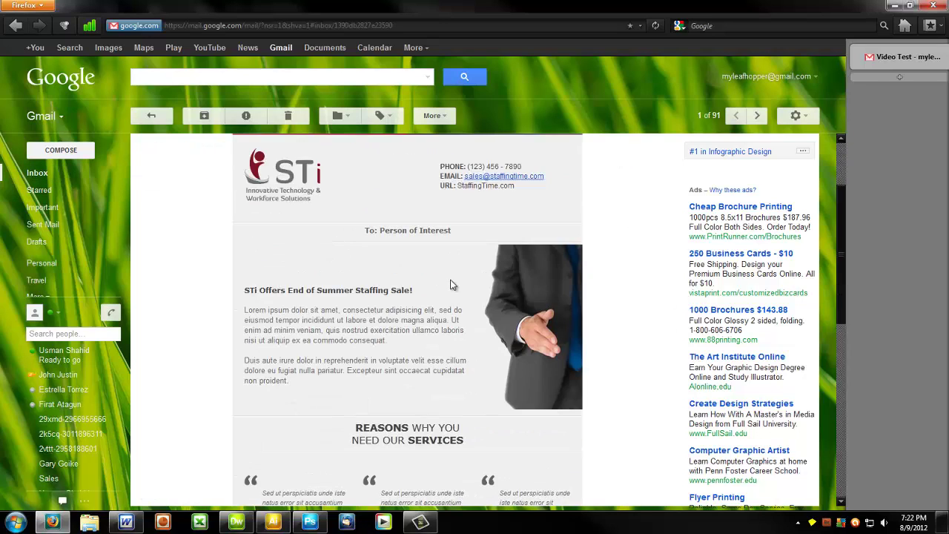
scroll(452, 285, down, 3)
scroll(452, 286, up, 4)
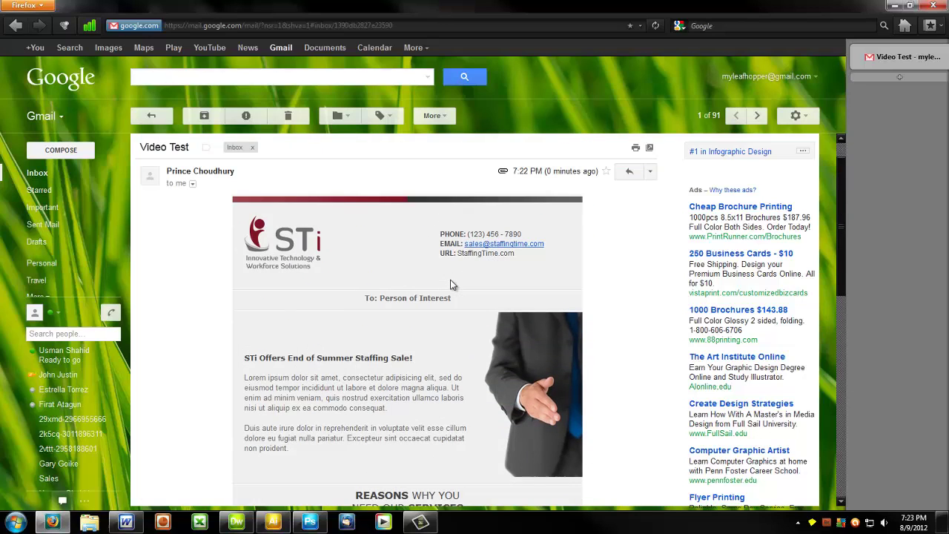